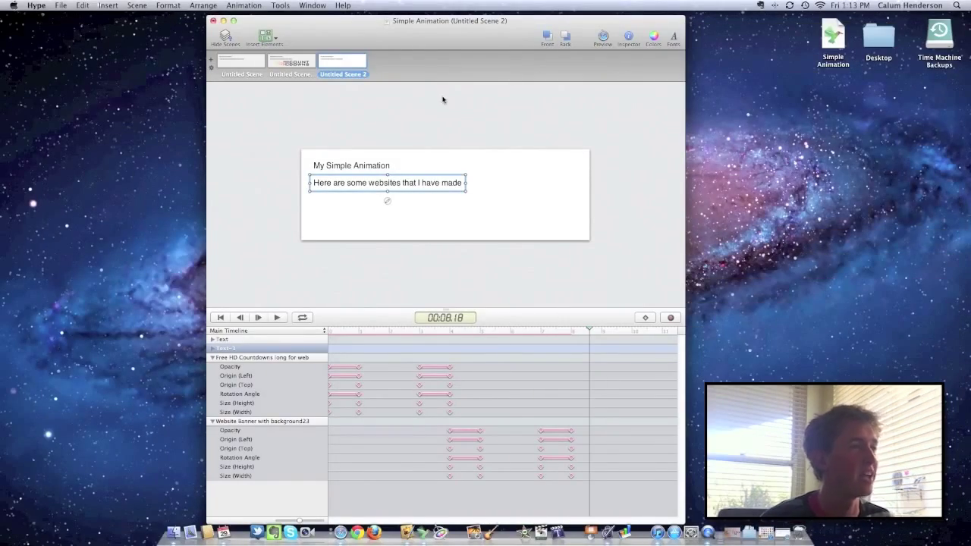
Step: Show the first Untitled Scene with its title and 'Here are some websites that I have made' text
click(294, 66)
Step: Preview the Simple Animation in Safari from the first scene, then close the preview and return to Hype
click(250, 65)
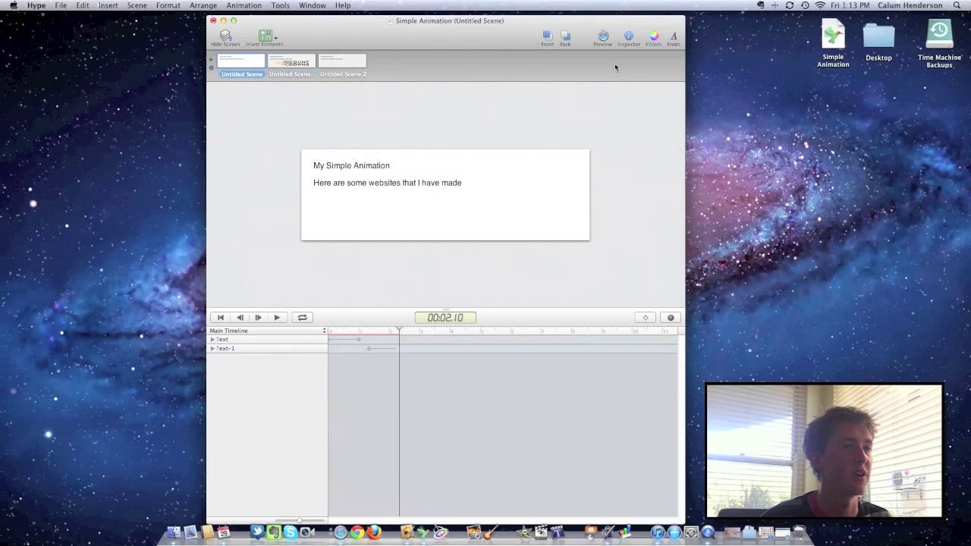
click(603, 38)
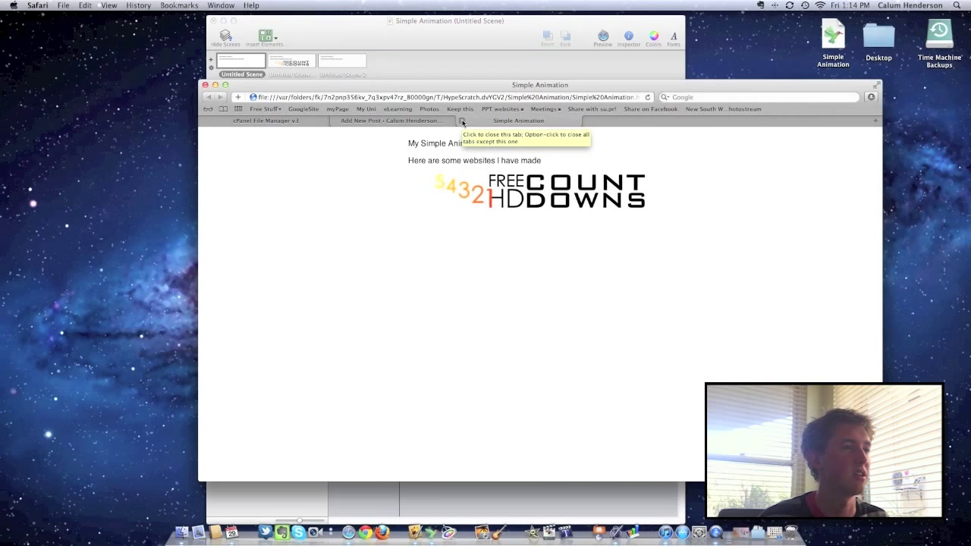
click(462, 122)
click(433, 67)
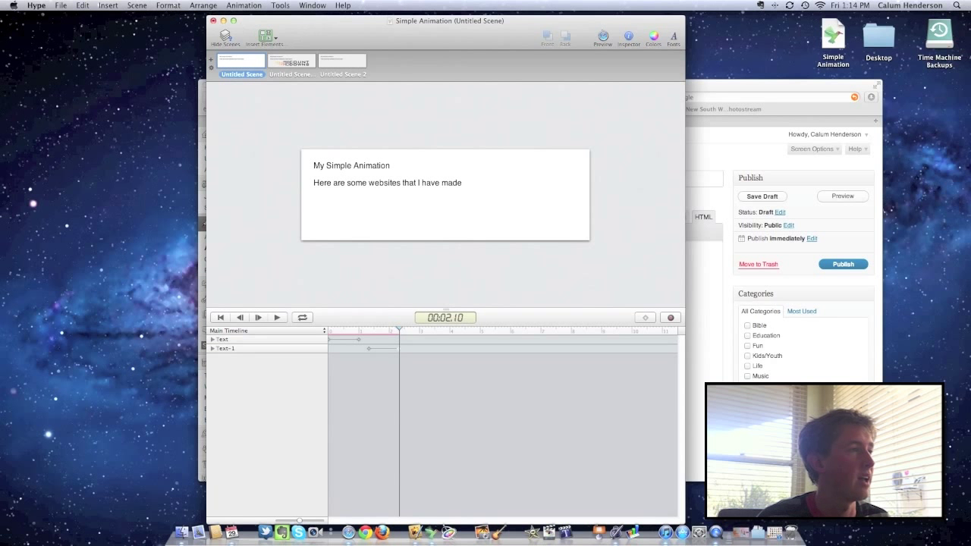
click(61, 5)
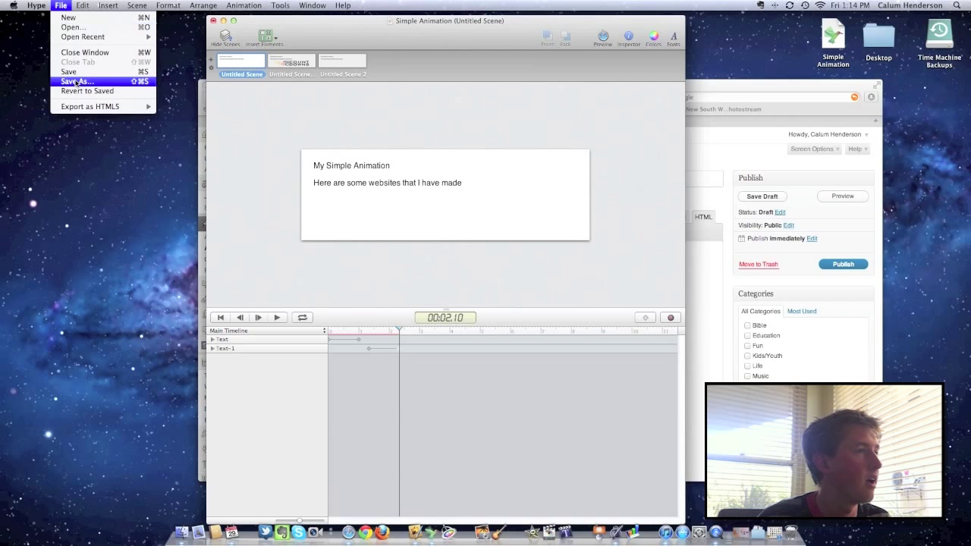
Step: Export the animation as an HTML5 folder, proceeding past the browser compatibility warnings
mouse_move(78, 110)
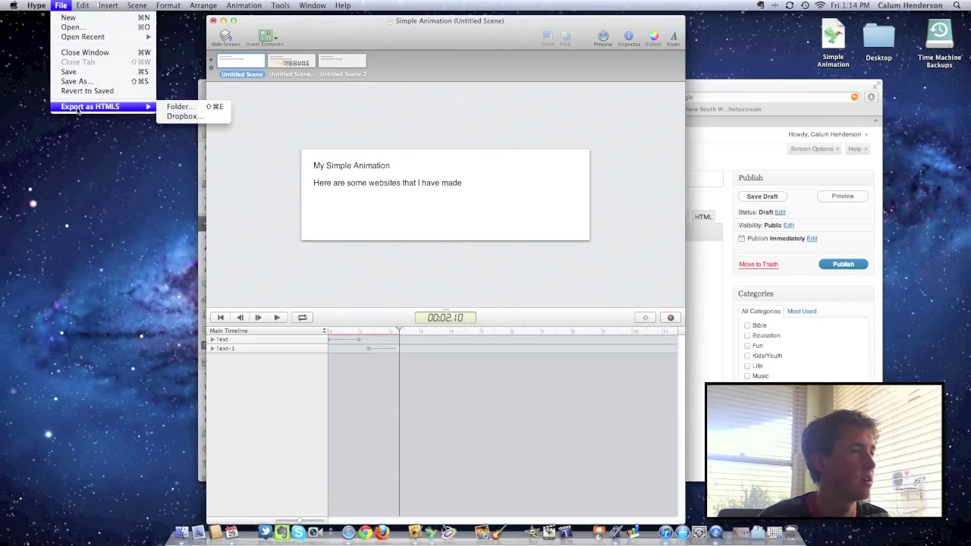
click(174, 109)
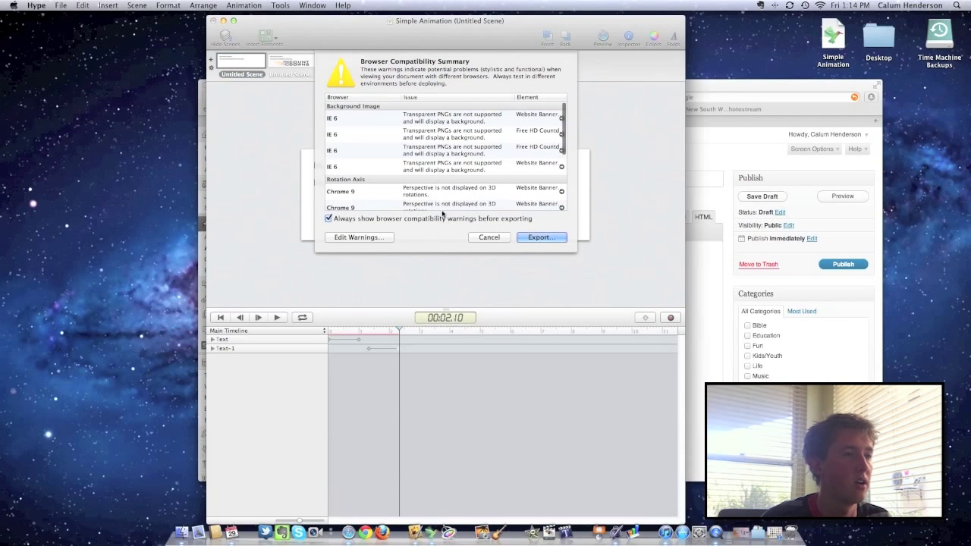
scroll(469, 174, down, 5)
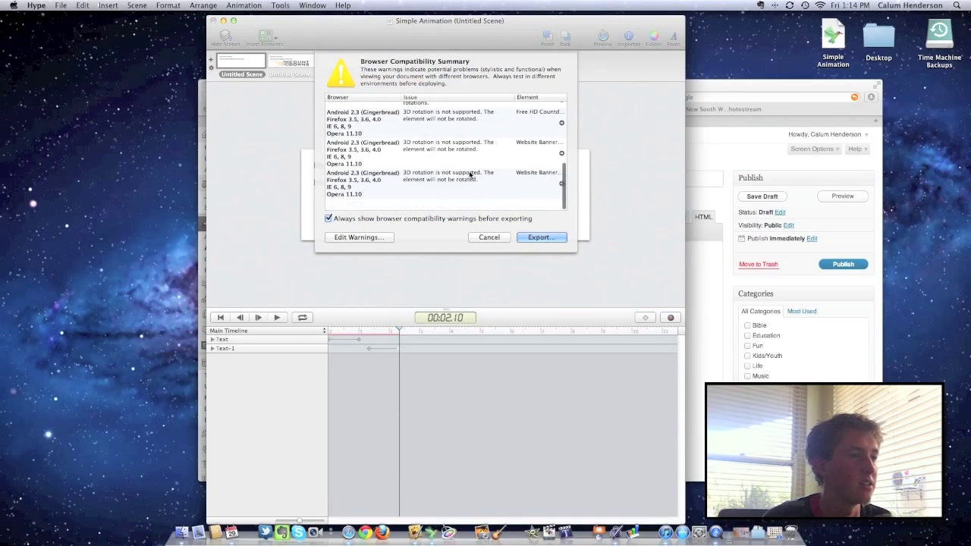
scroll(470, 173, up, 5)
click(537, 237)
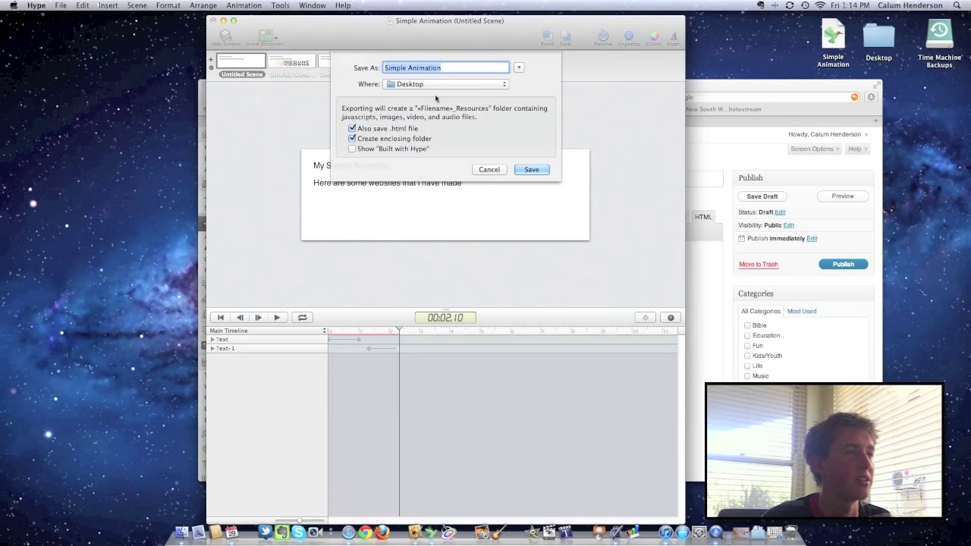
Step: Name the export 'simpleanimation' and save it to the Desktop
click(406, 67)
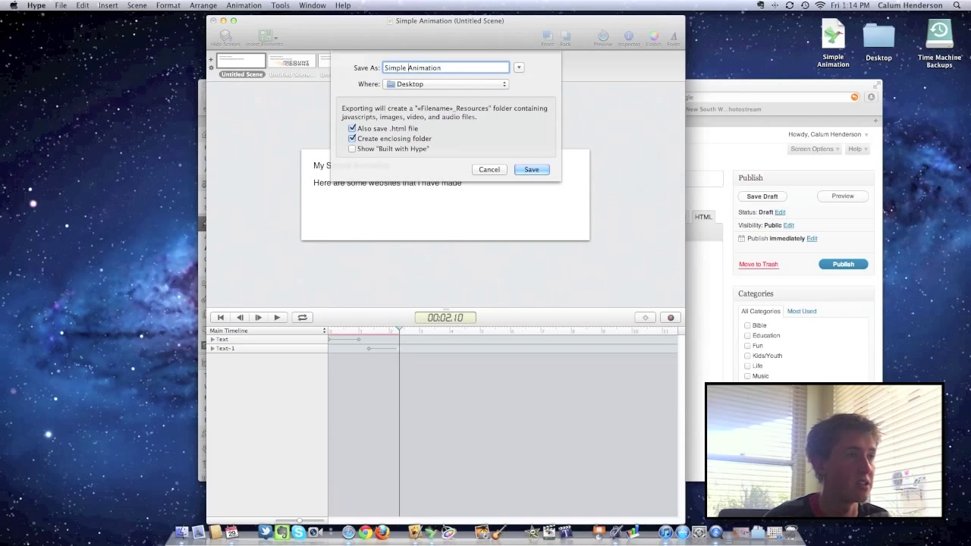
key(Delete)
key(Delete)
text(a)
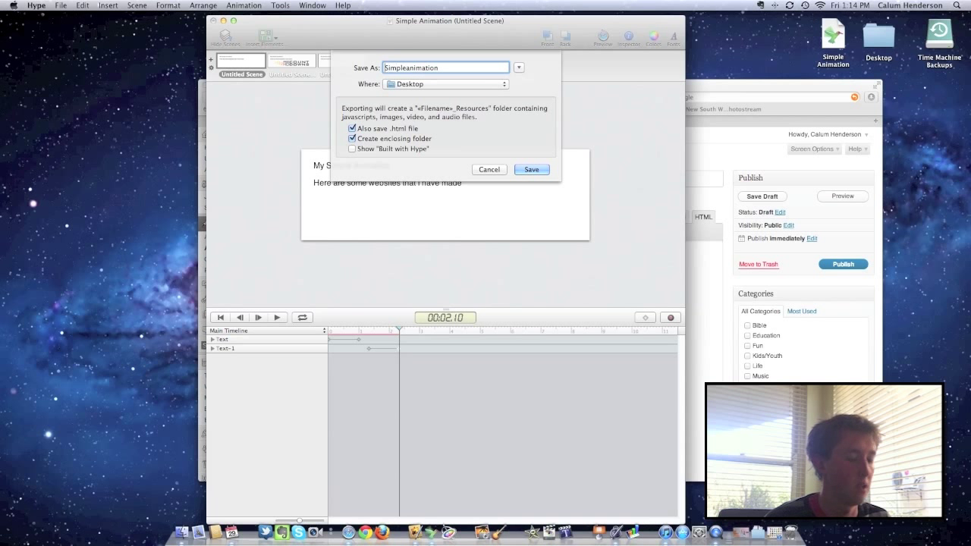
key(Left)
key(Left)
key(Left)
key(Left)
key(Delete)
text(s)
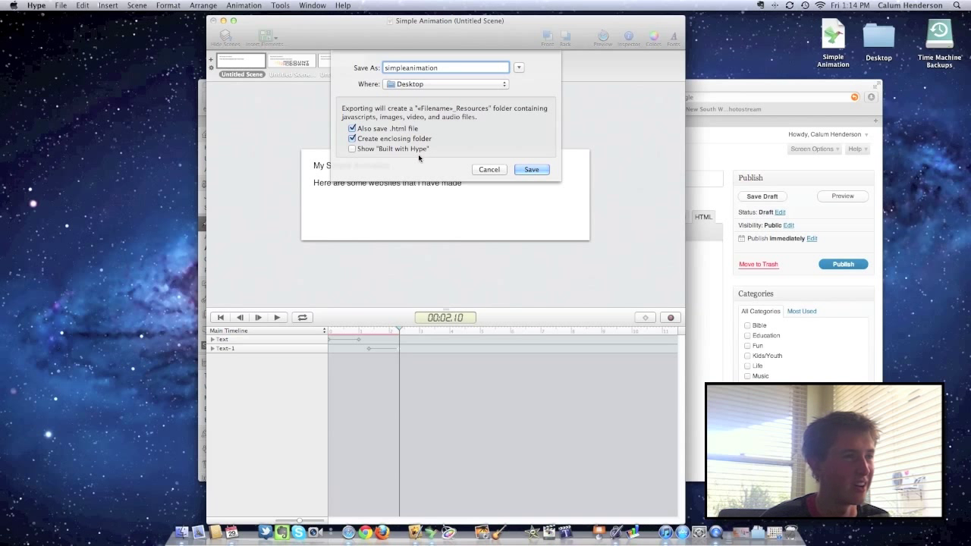
click(533, 169)
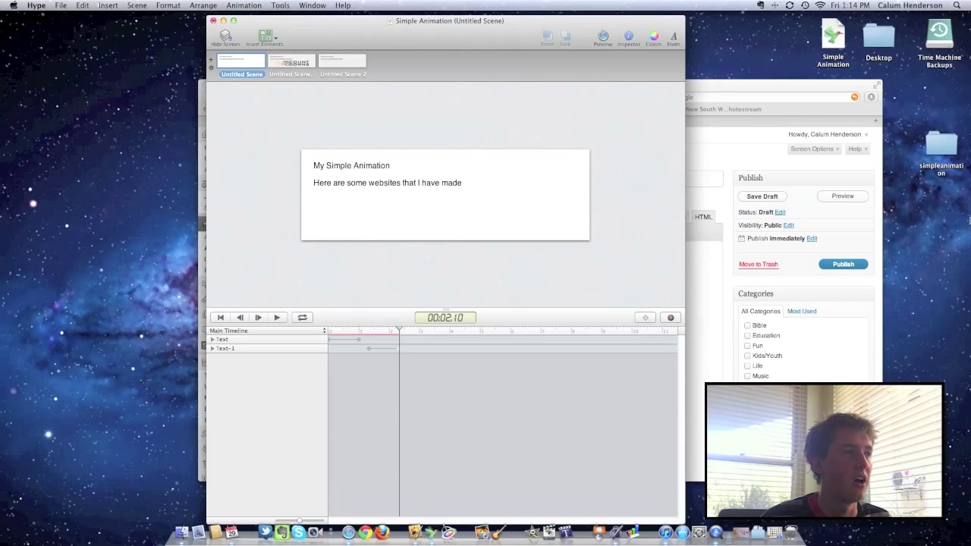
Step: Bring Safari forward and switch to the cPanel File Manager tab showing the hype uploads folder
drag(913, 109, 969, 242)
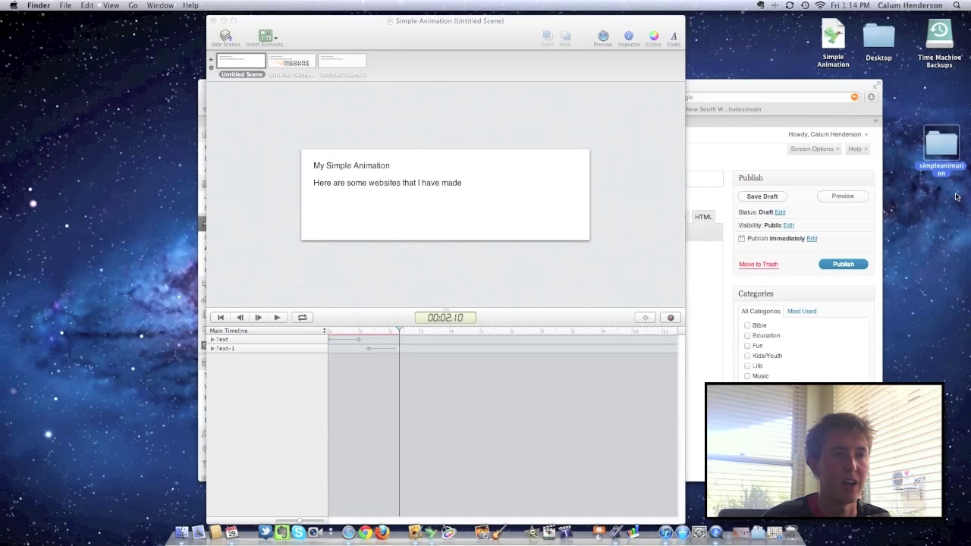
click(818, 86)
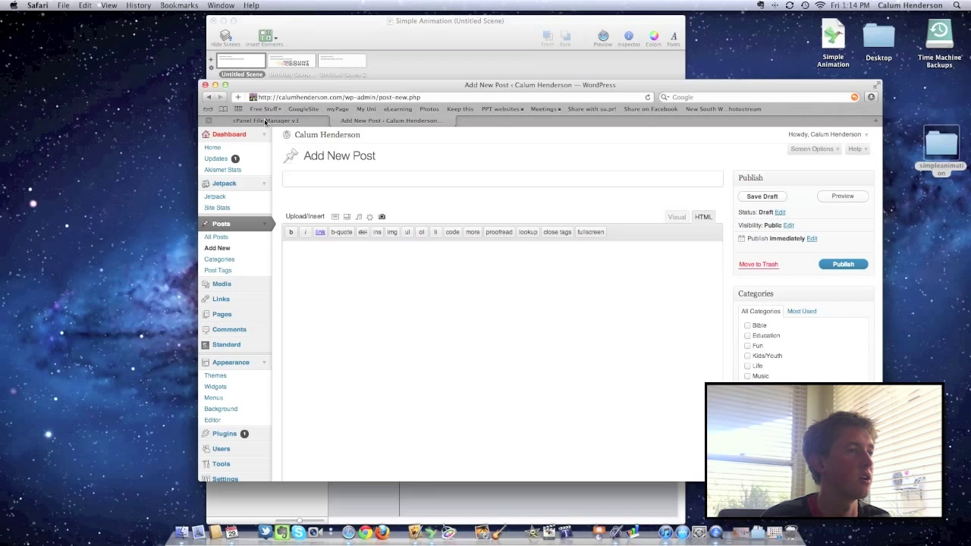
click(265, 121)
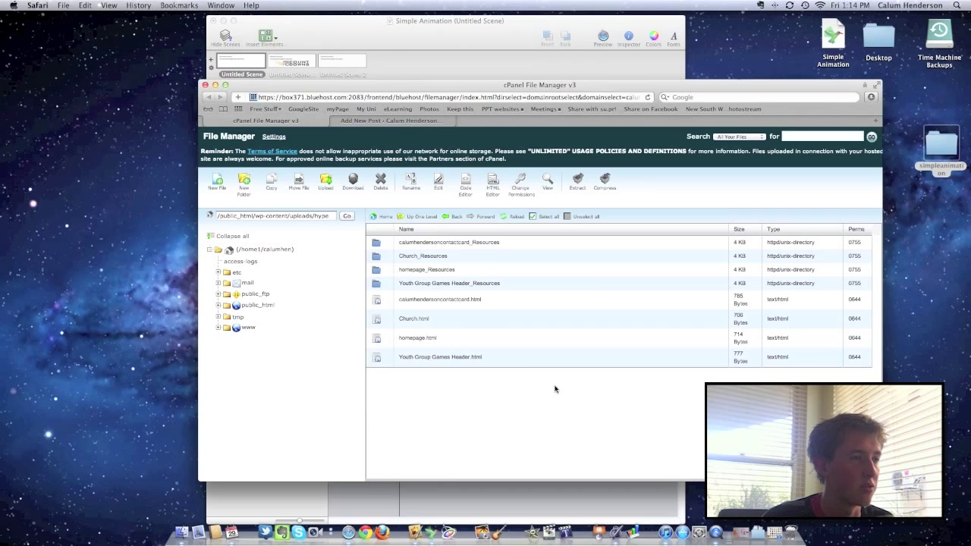
click(244, 186)
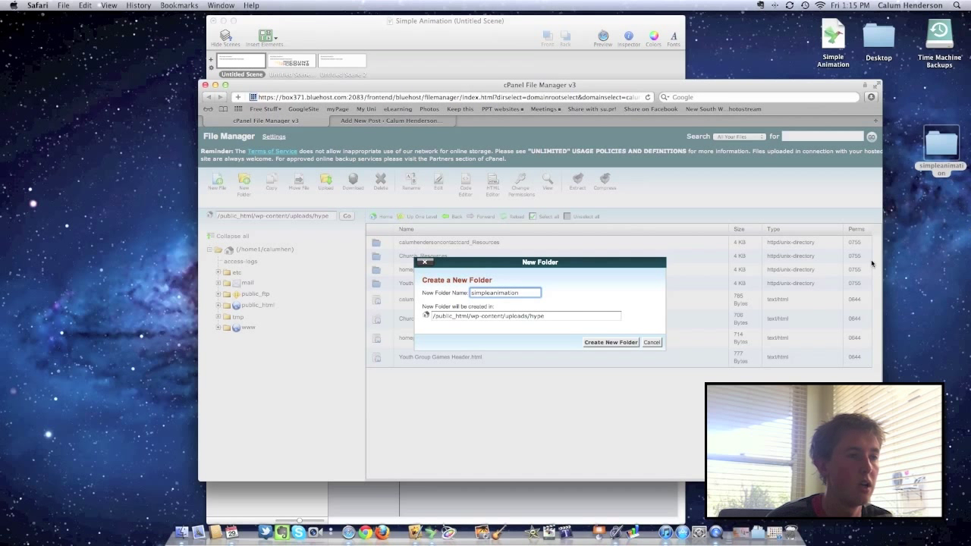
Step: Create a 'simpleanimation' folder in the hype uploads folder and rename it 'simpleanimation_Resources'
click(546, 342)
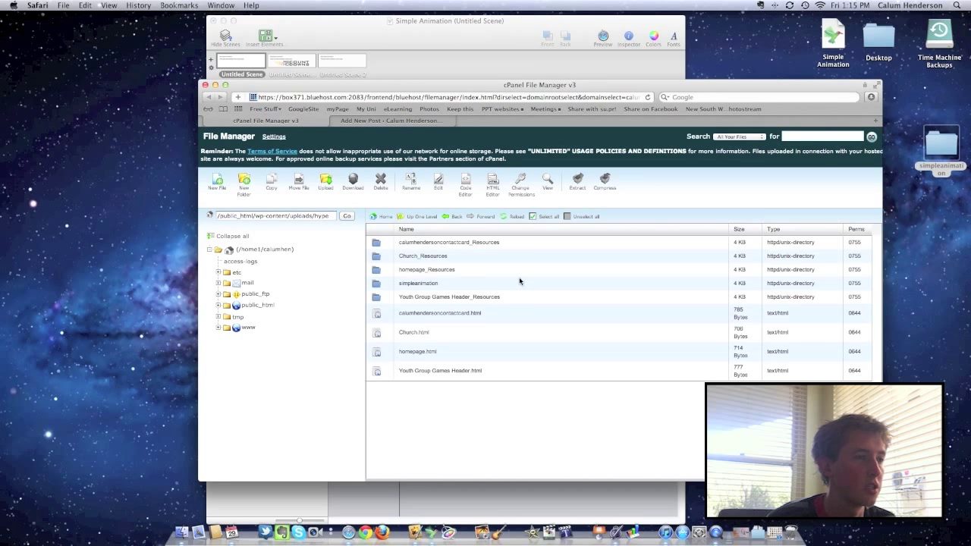
click(476, 285)
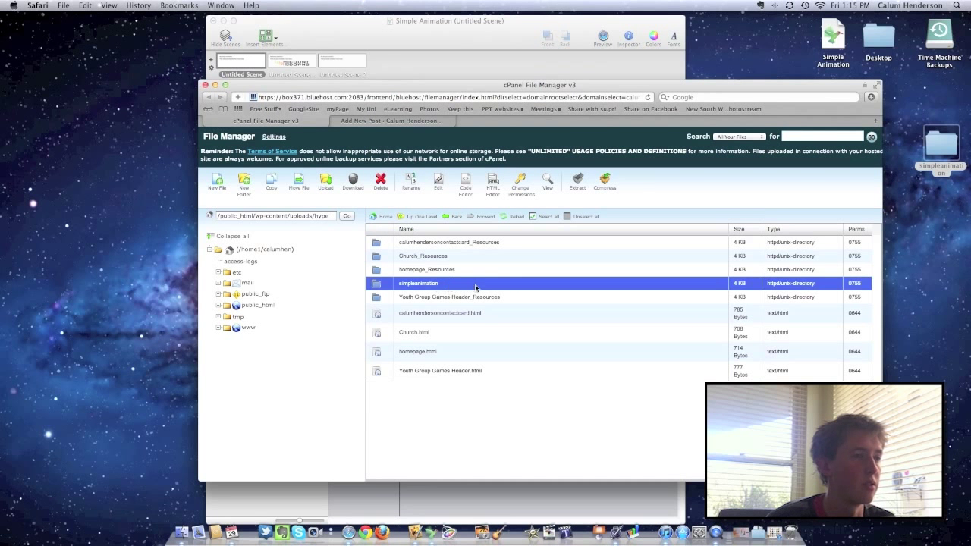
click(459, 286)
click(459, 287)
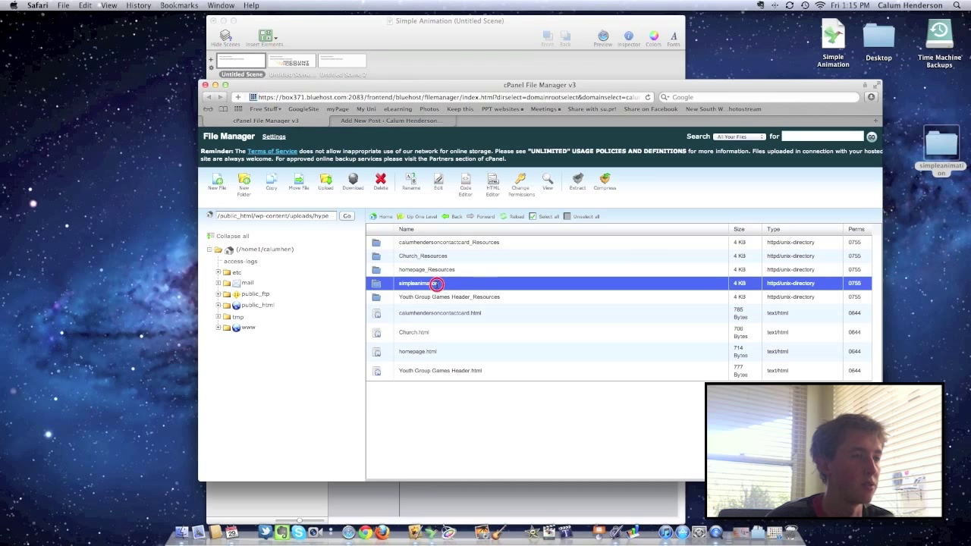
key(Right)
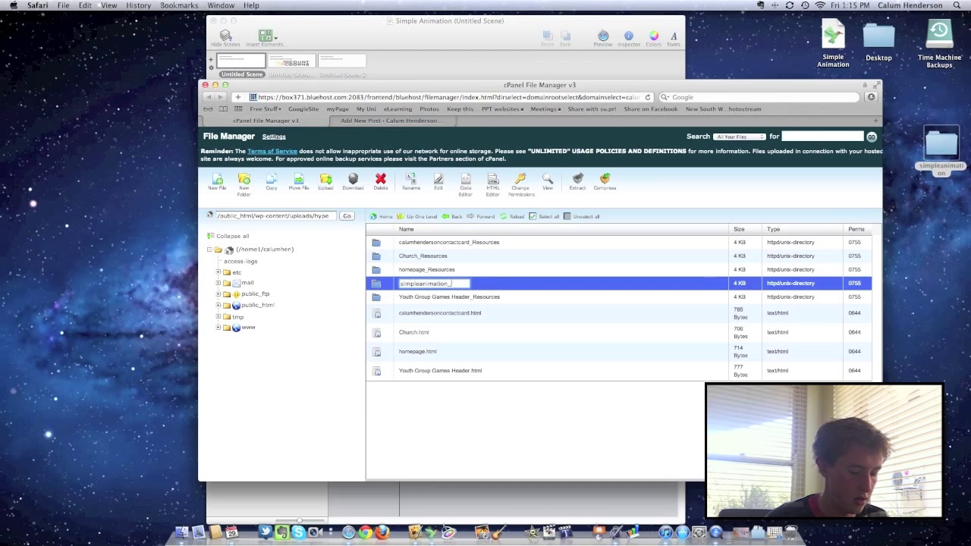
text(_Resources)
key(Return)
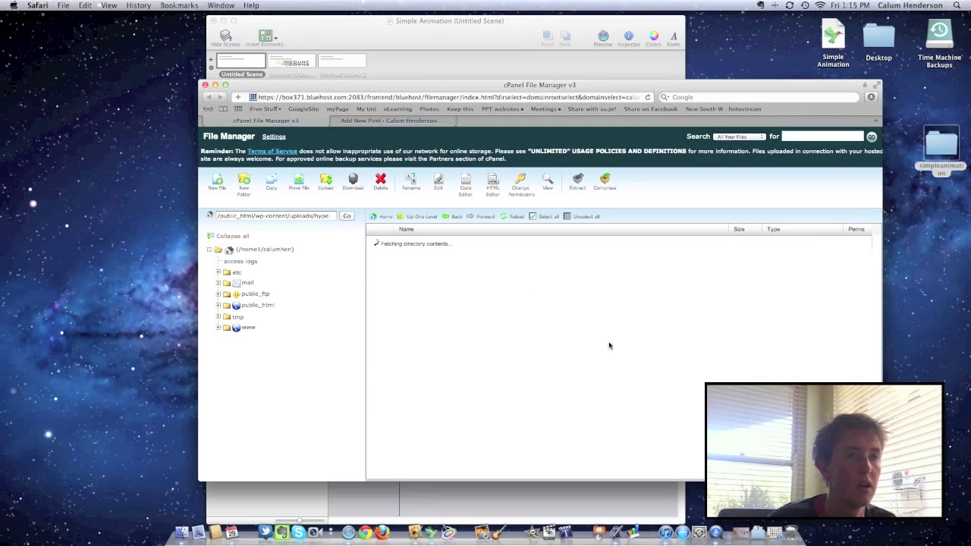
Step: Inspect the exported simpleanimation folder and its five resource files in Finder, then close the window
click(940, 148)
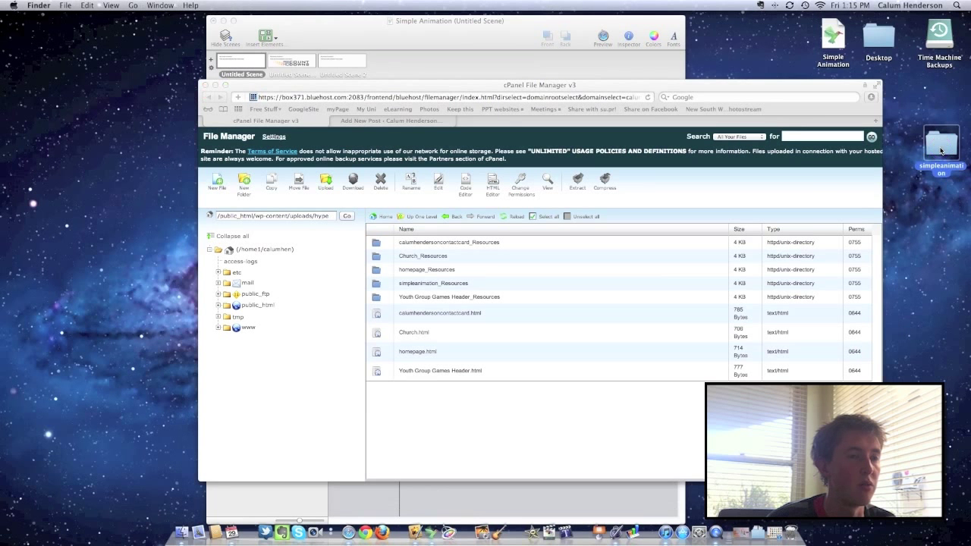
double_click(940, 148)
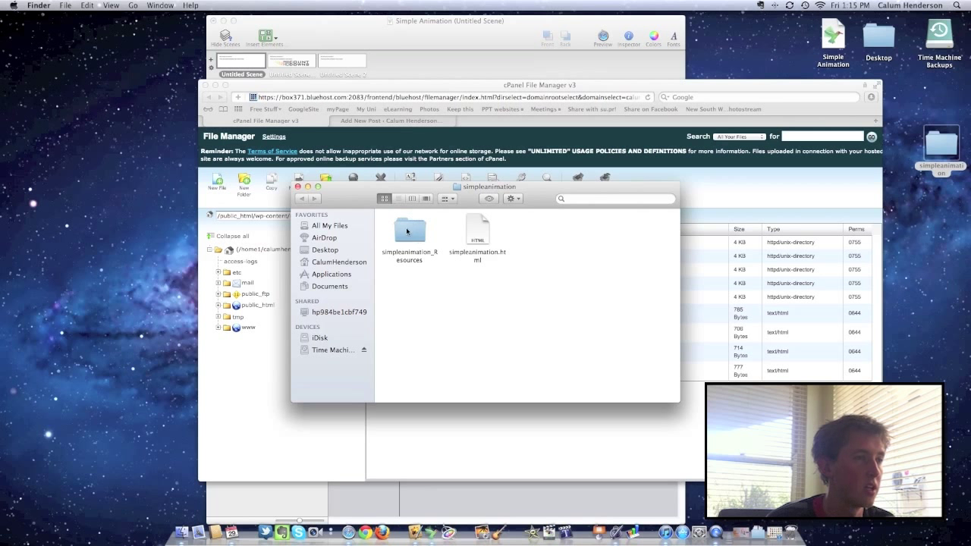
double_click(406, 231)
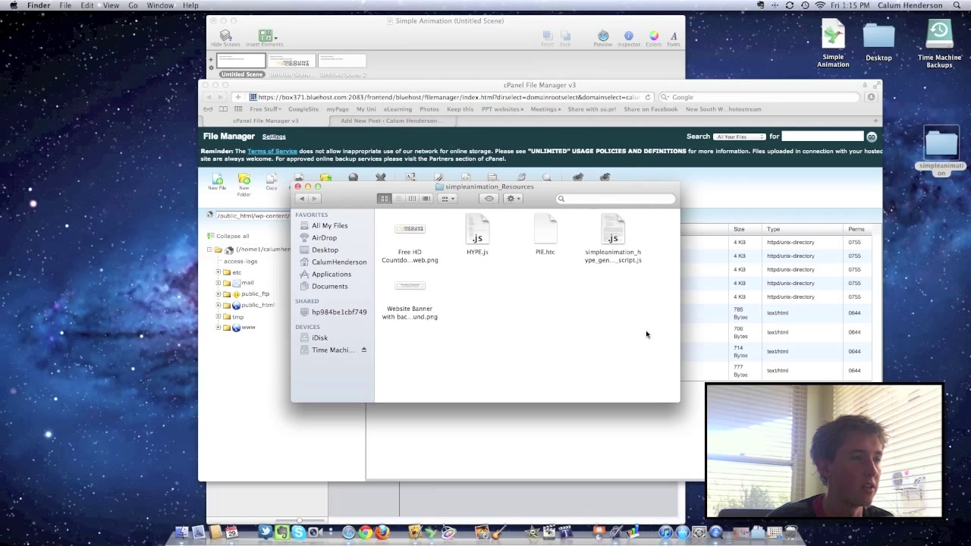
drag(646, 335, 357, 217)
click(566, 316)
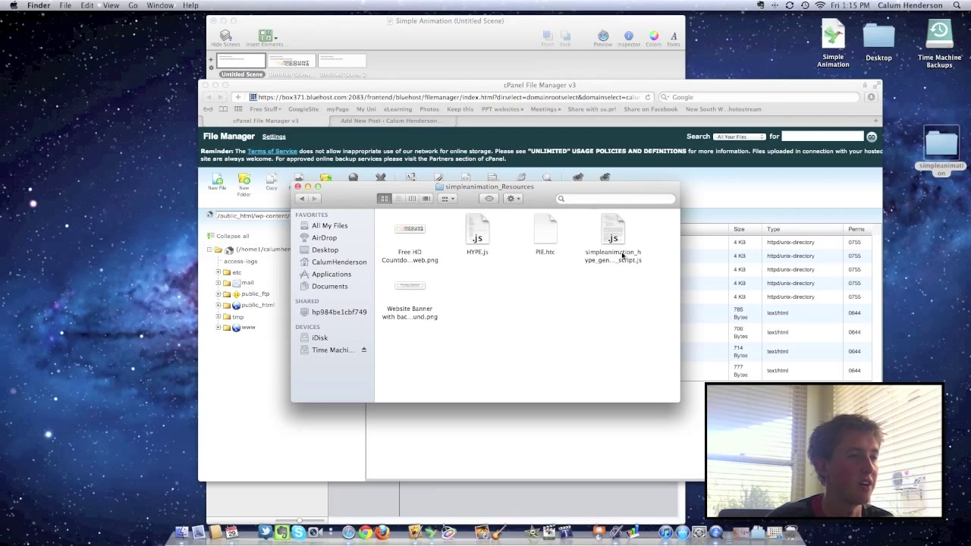
click(298, 186)
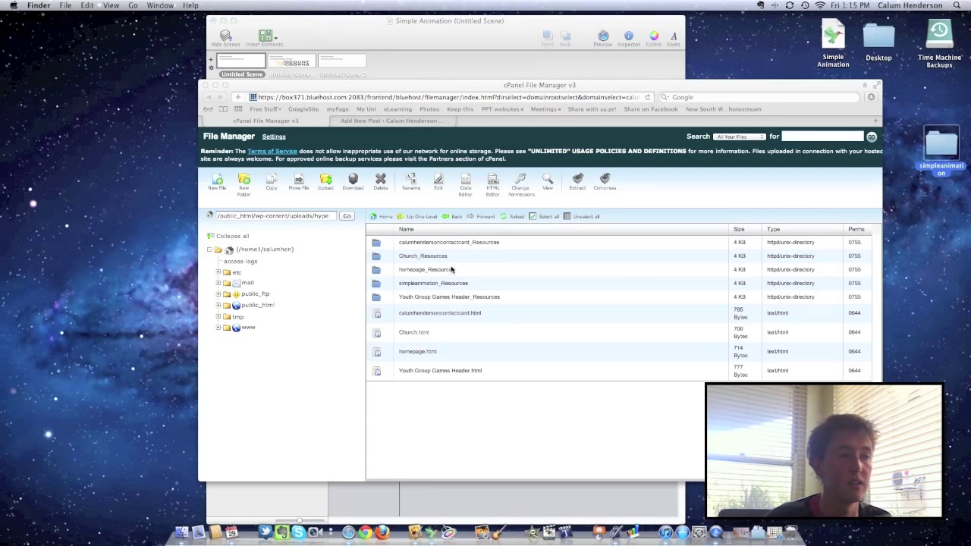
Step: Open the server's simpleanimation_Resources folder and upload the exported files via File Manager
click(458, 283)
click(458, 282)
double_click(496, 284)
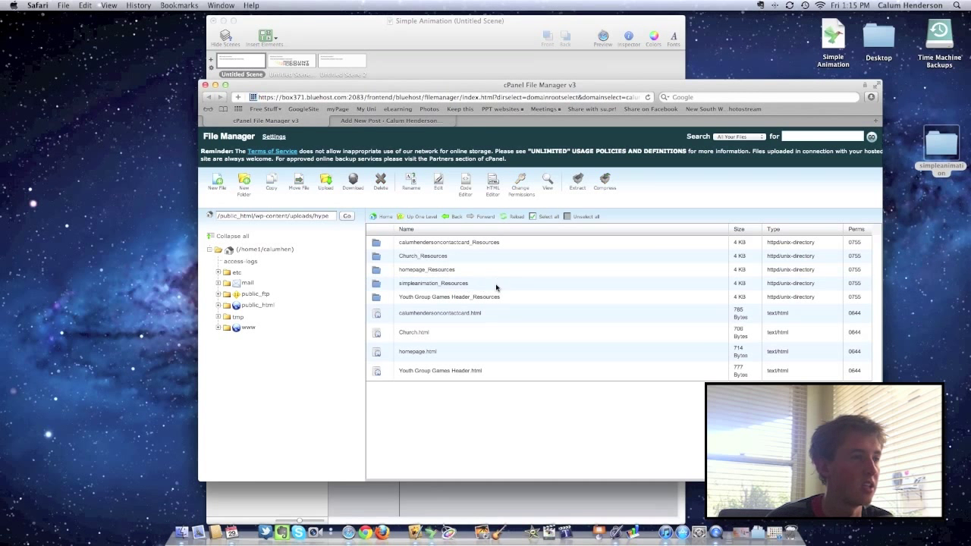
click(326, 186)
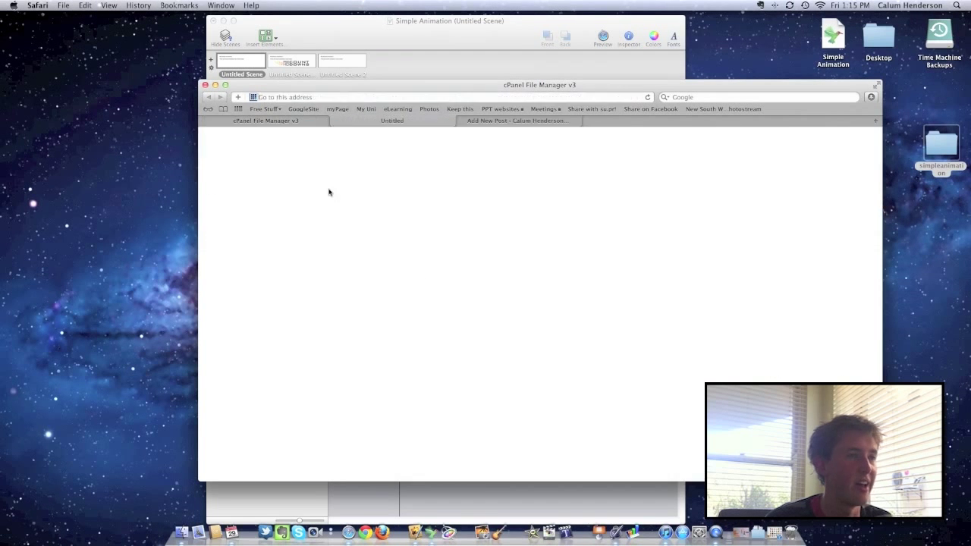
key(super+w)
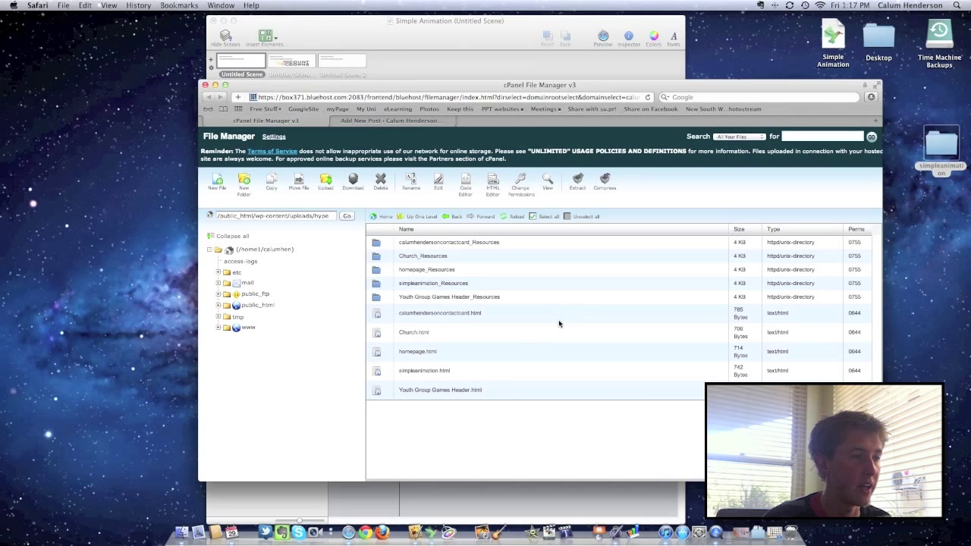
click(449, 375)
click(493, 372)
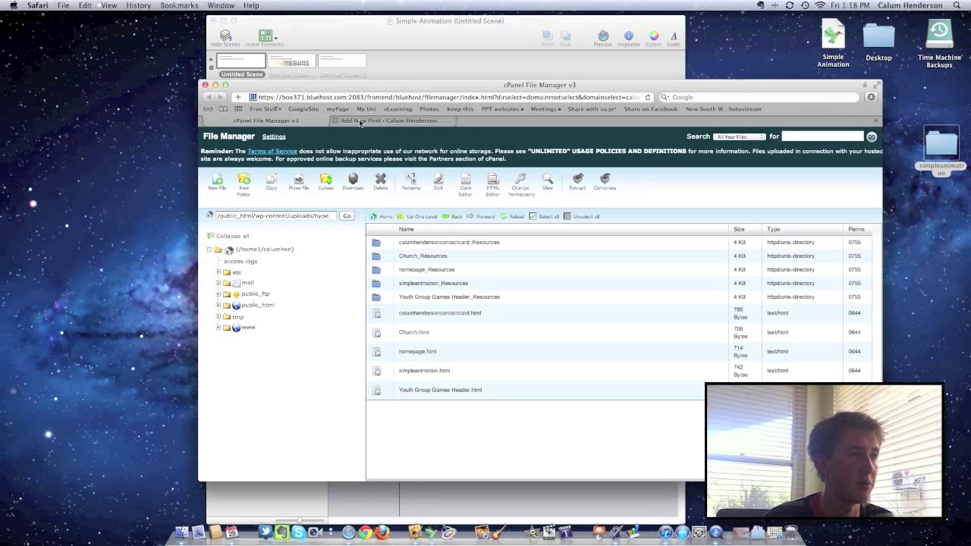
Step: Open the exported simpleanimation.html from the Desktop folder in Safari
click(394, 120)
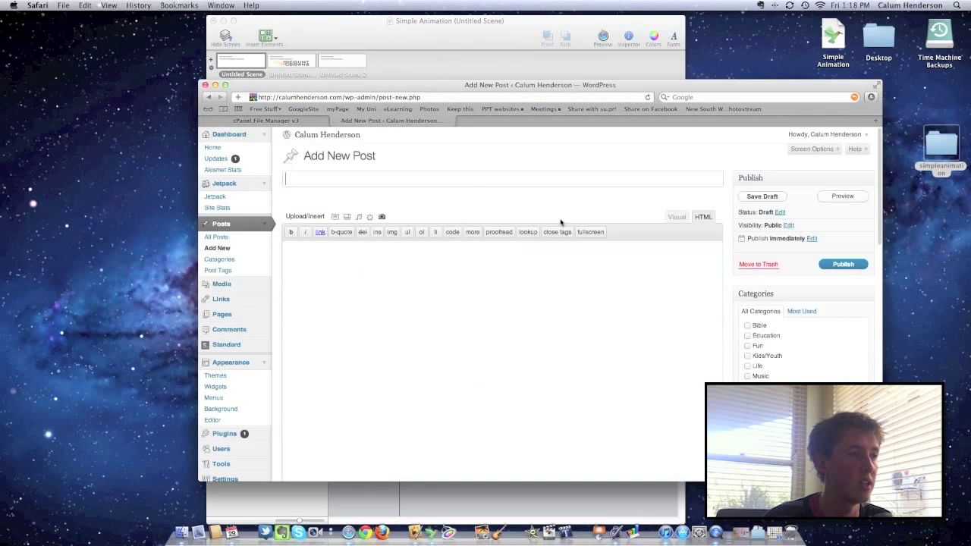
click(947, 158)
double_click(948, 158)
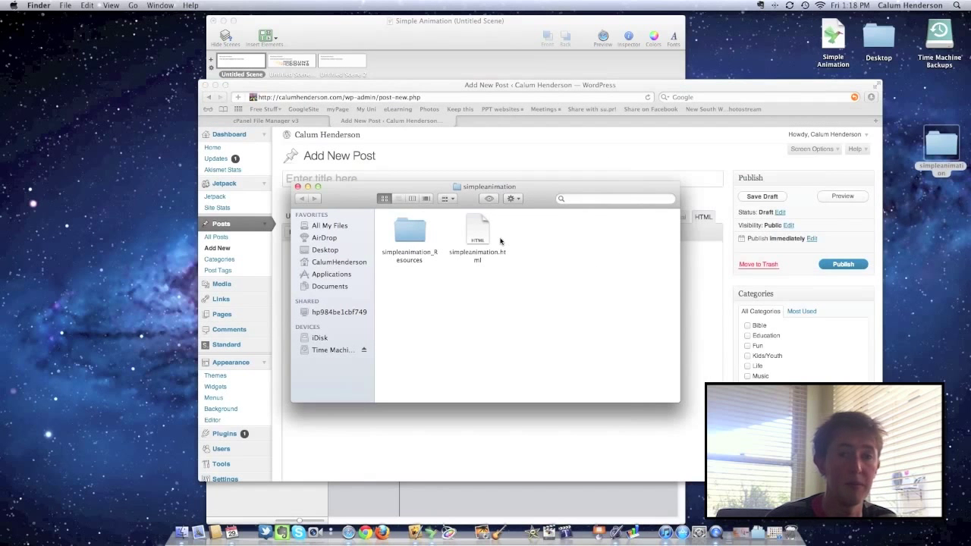
double_click(477, 232)
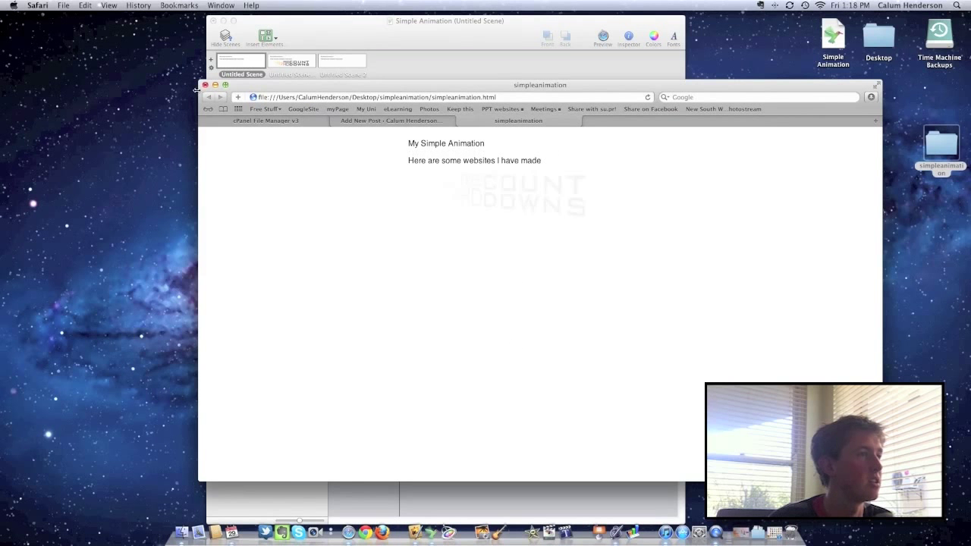
Step: Copy the embed code lines from the page's HTML source, then close the source window
click(109, 6)
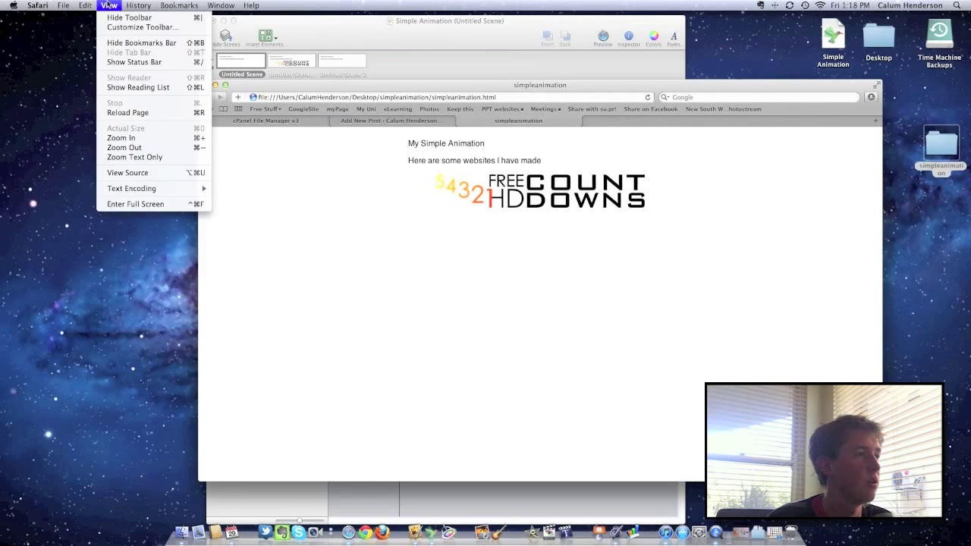
click(127, 172)
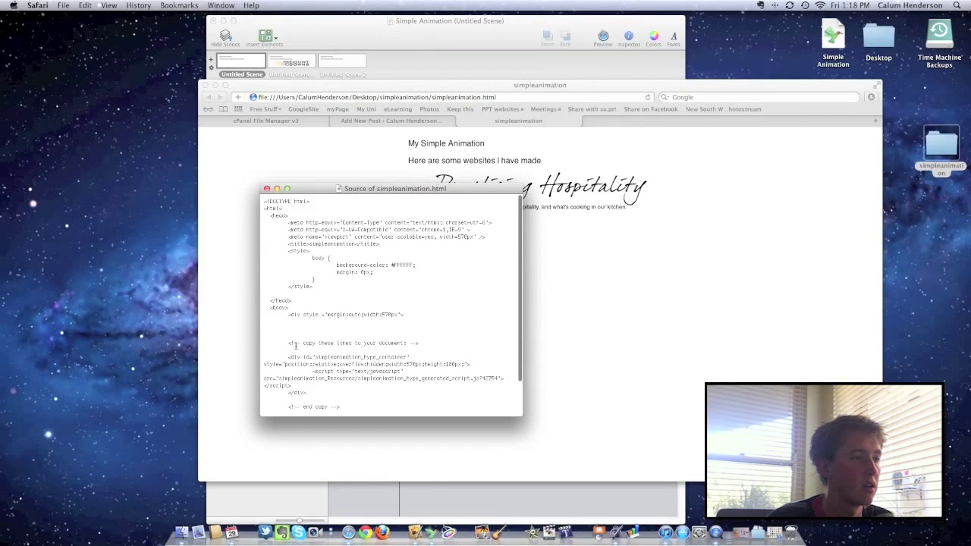
mouse_move(296, 345)
mouse_down()
mouse_move(366, 373)
mouse_move(396, 408)
mouse_move(321, 394)
mouse_move(289, 357)
mouse_up()
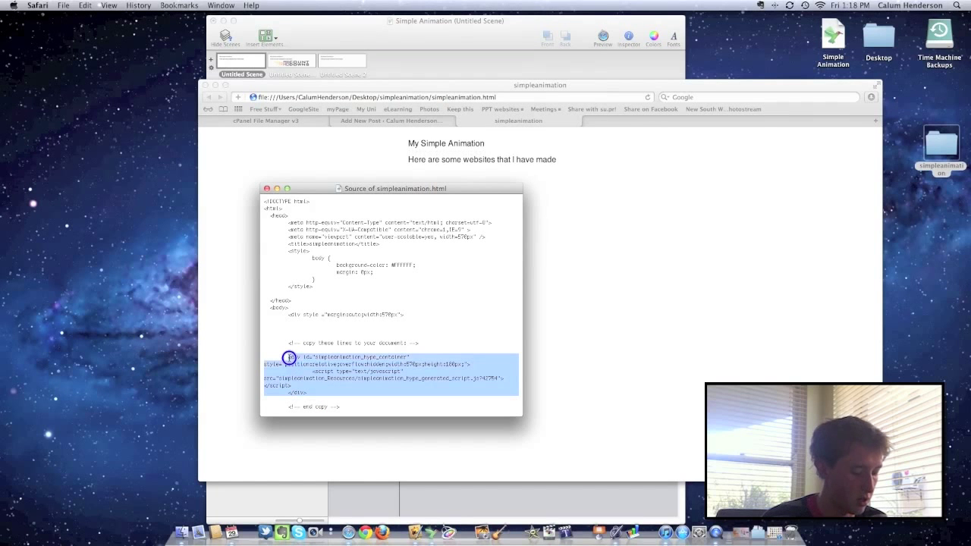
click(376, 123)
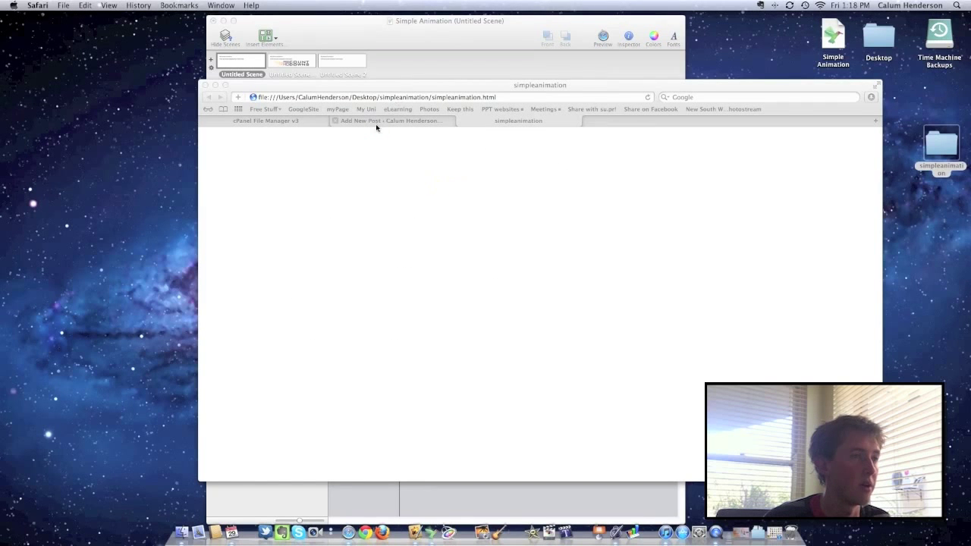
click(376, 123)
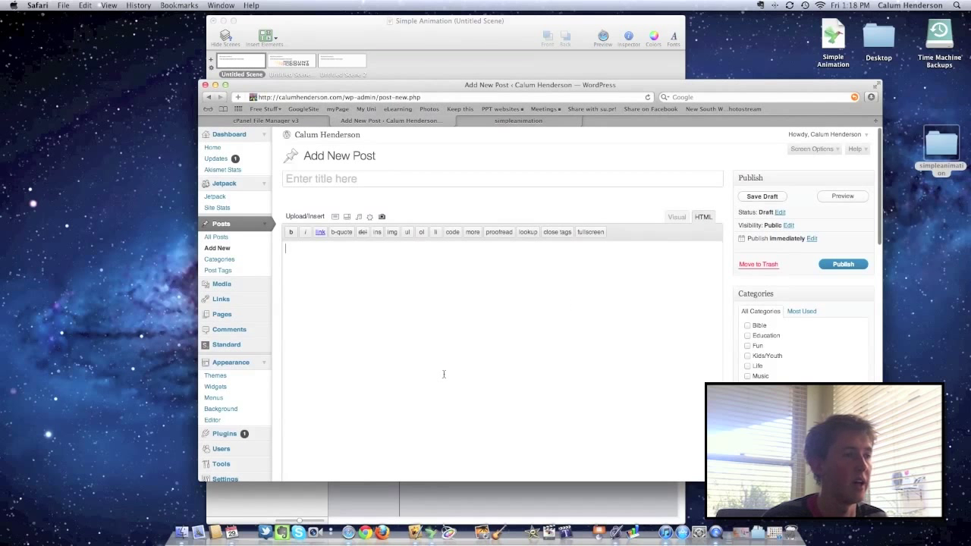
Step: Paste the Hype embed code (simpleanimation_hype_container div and script tag) into the post's HTML editor
text(<div id="simpleanimation_hype_container" style="position:relative;overflow:hidden;width:570px;height:180px;"> 		<script type="text/javascript" src="simpleanimation_Resources/simpleanimation_hype_generated_script.js?42754"></script> 	</div>)
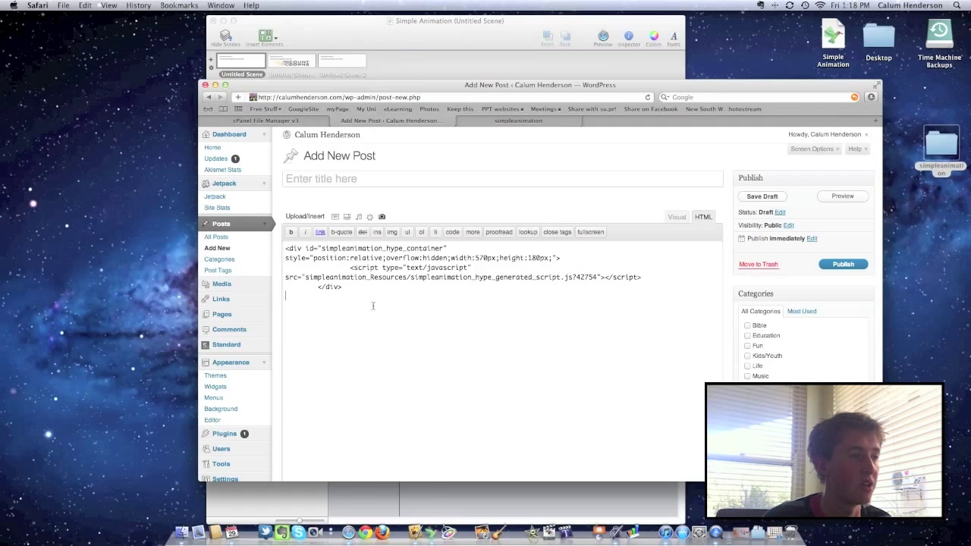
drag(350, 292, 387, 334)
click(388, 336)
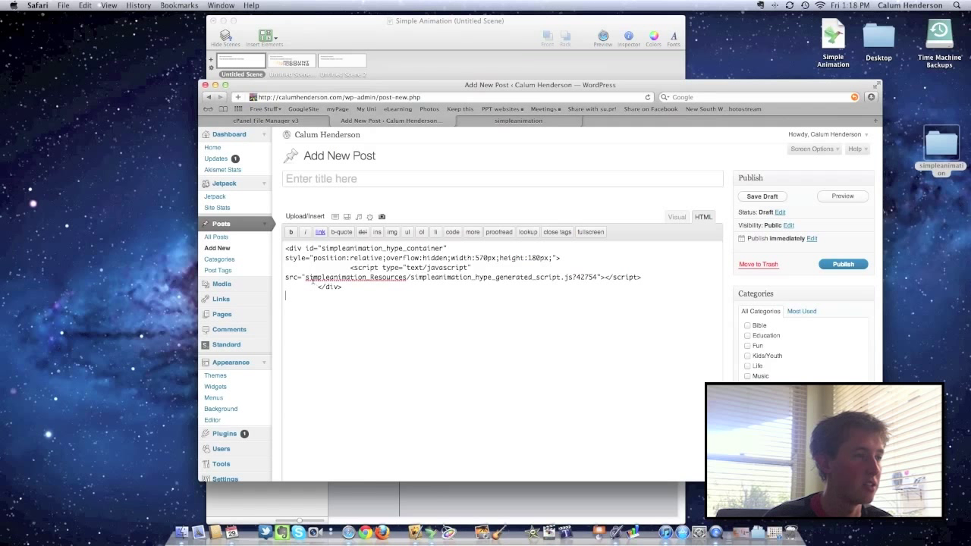
drag(305, 278, 575, 278)
click(305, 277)
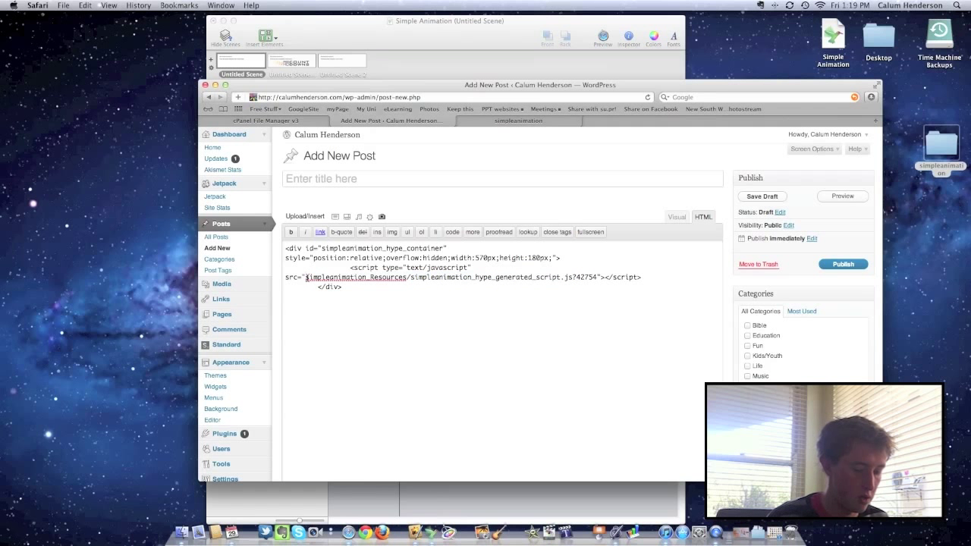
text(http://calumhend)
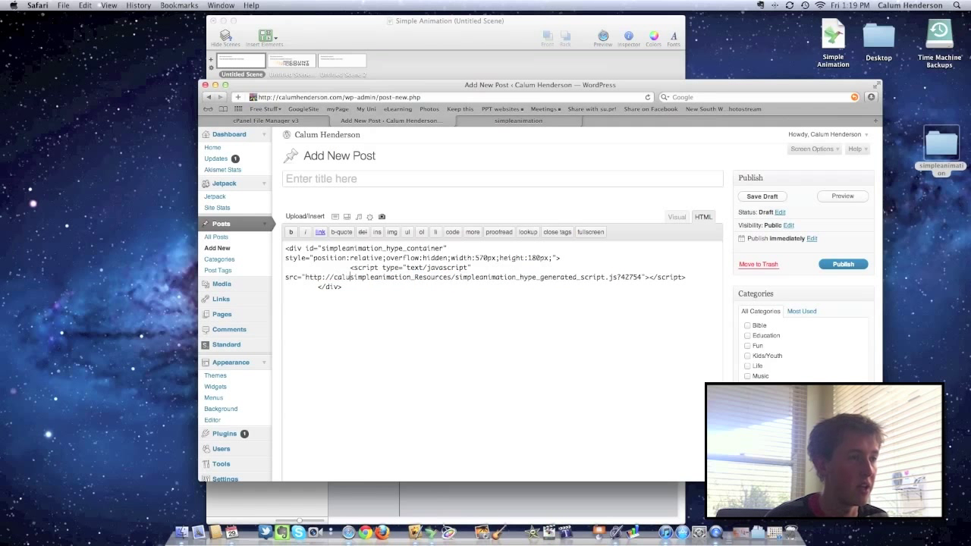
text(erson.com/wp)
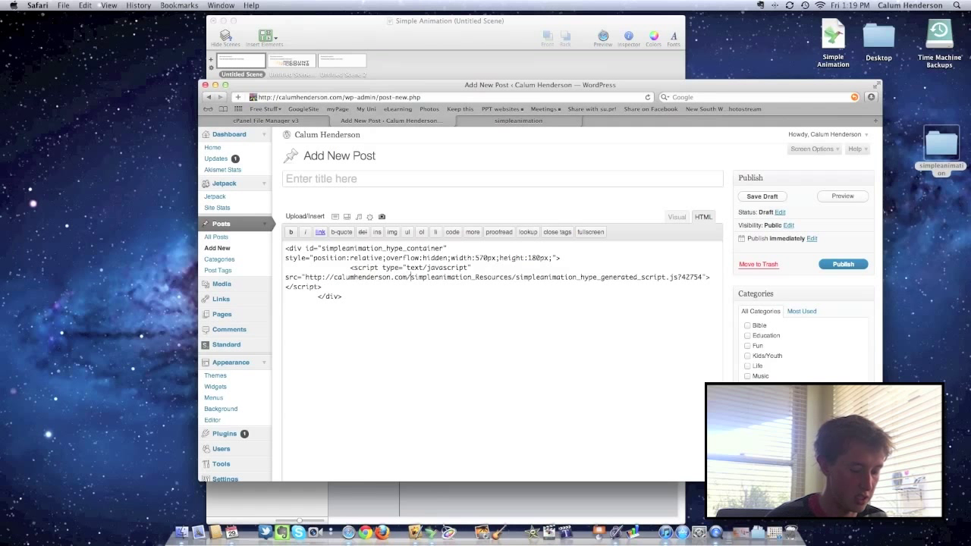
text(-content)
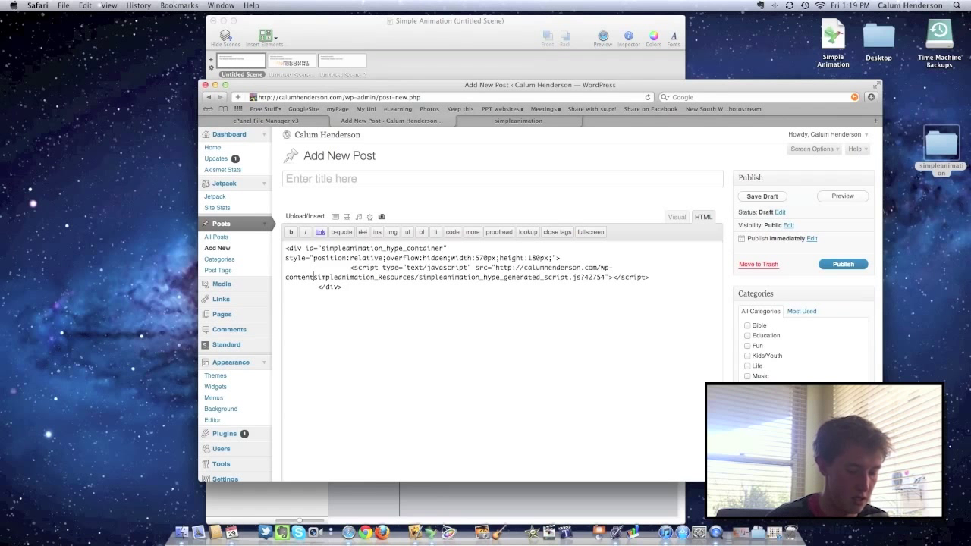
text(/uploads)
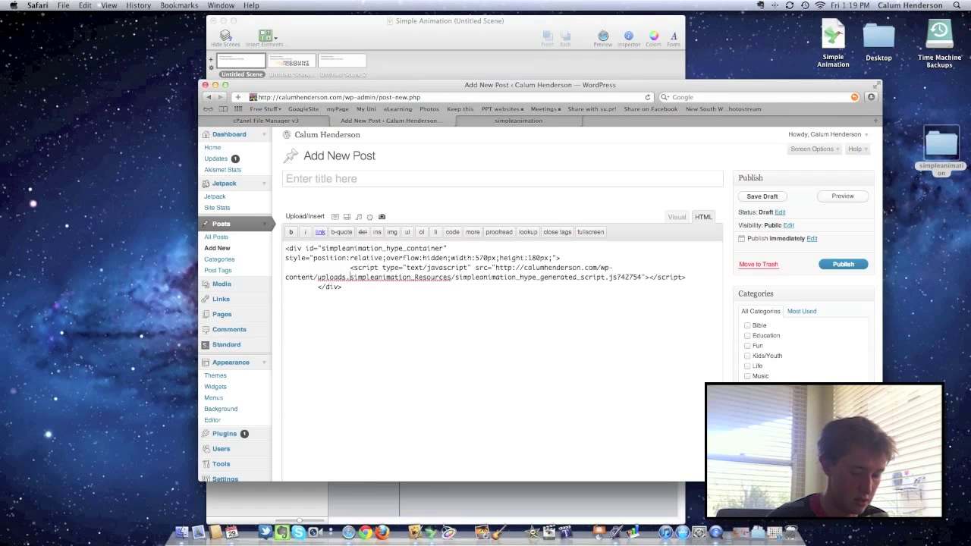
text(/hype)
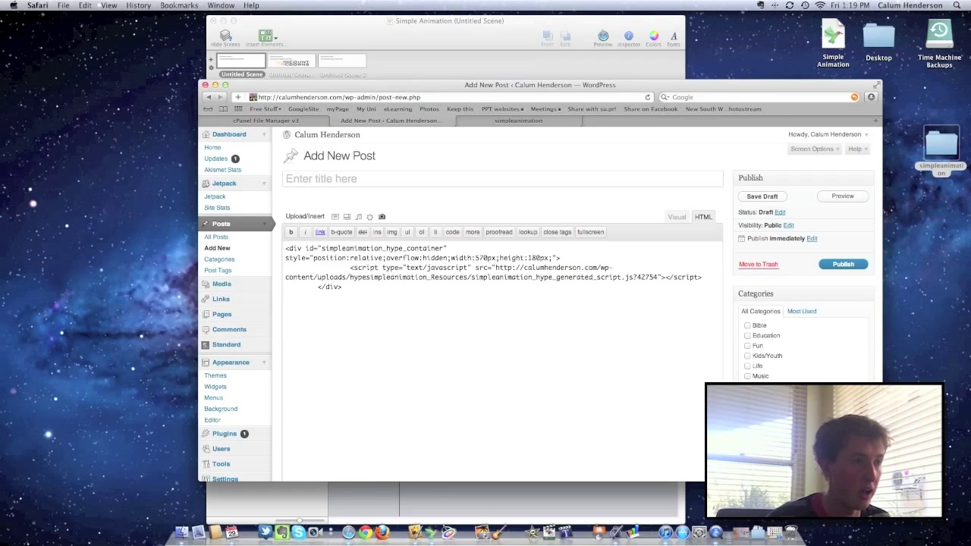
text(/)
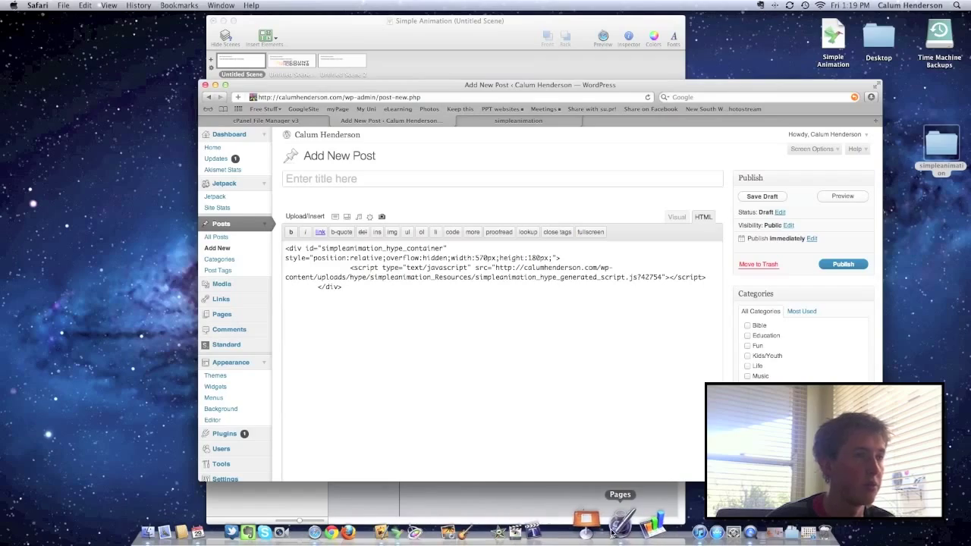
click(618, 529)
Step: Copy the HYPE.js script line from the Pages document and paste it after the first script
drag(493, 109, 246, 109)
key(super+c)
key(ctrl+Left)
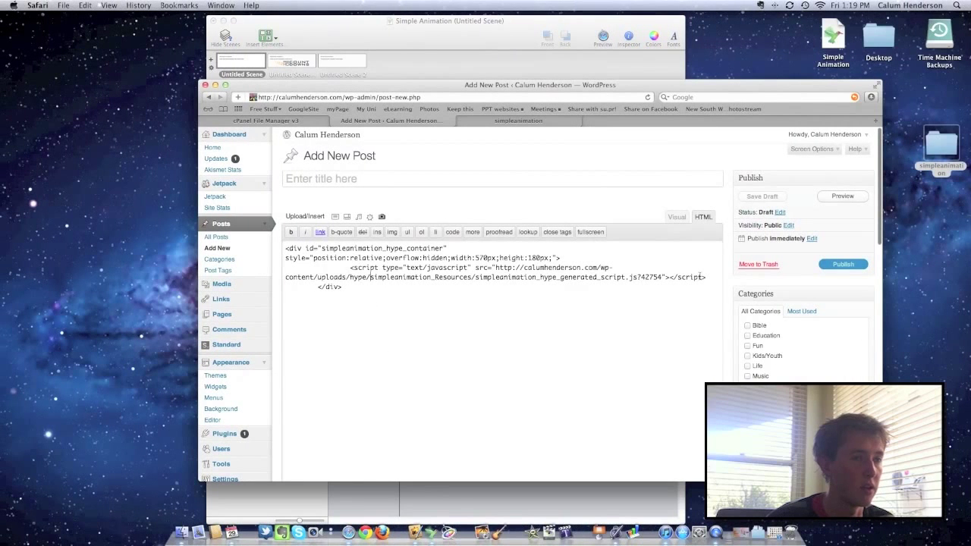
click(706, 277)
key(Return)
key(super+v)
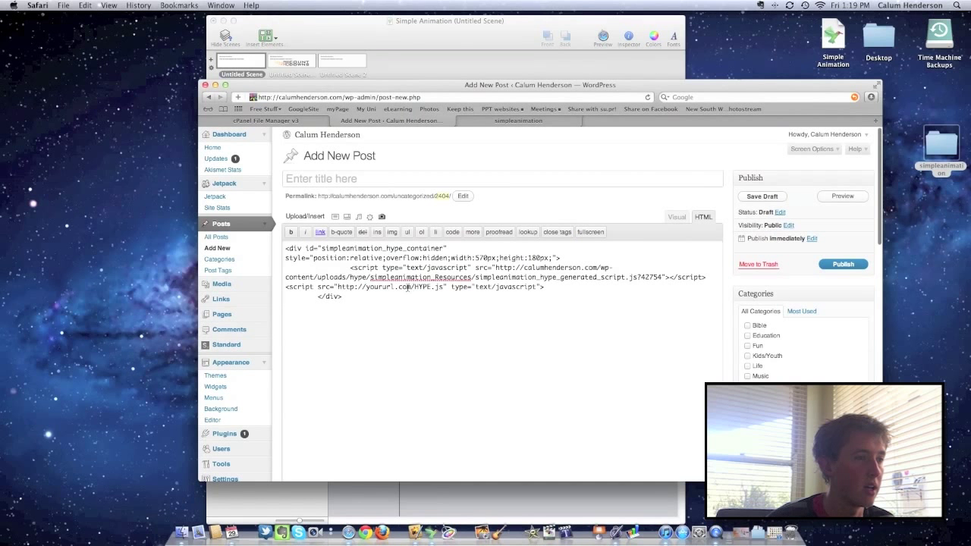
Step: Replace the yoururl.com/ placeholder with the real simpleanimation_Resources server address
drag(522, 267, 476, 276)
key(super+c)
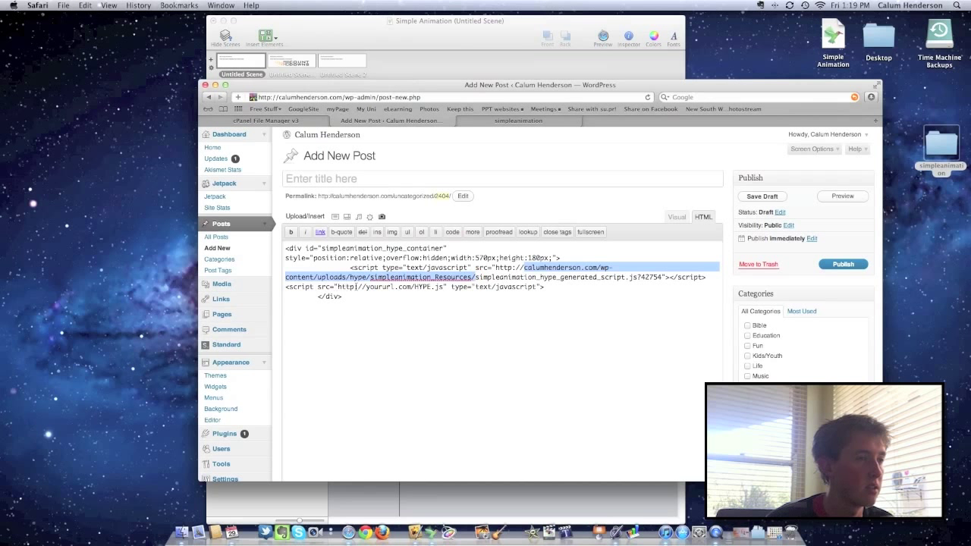
drag(365, 286, 412, 288)
key(super+v)
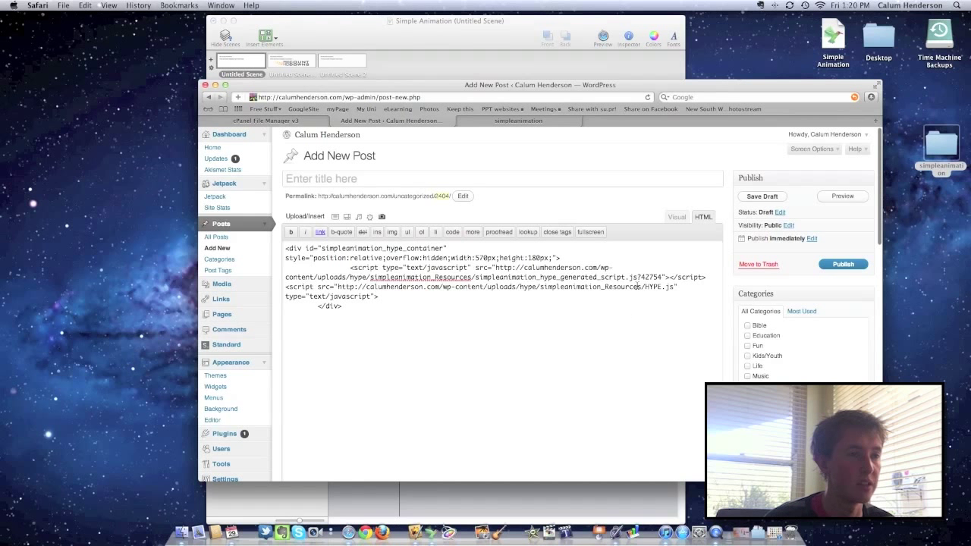
Step: Paste a closing </script> tag before </div> in the Hype embed markup, then preview the draft
drag(638, 277, 662, 277)
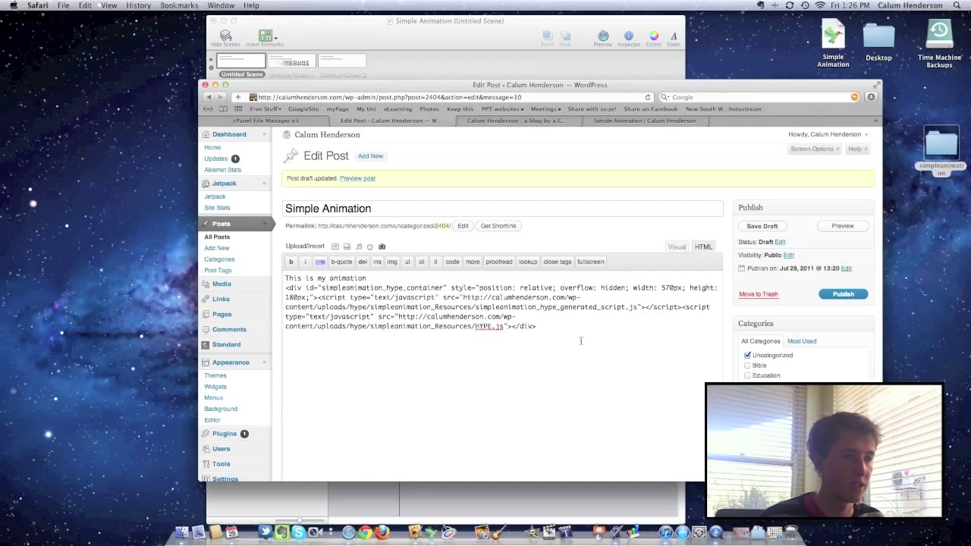
click(506, 328)
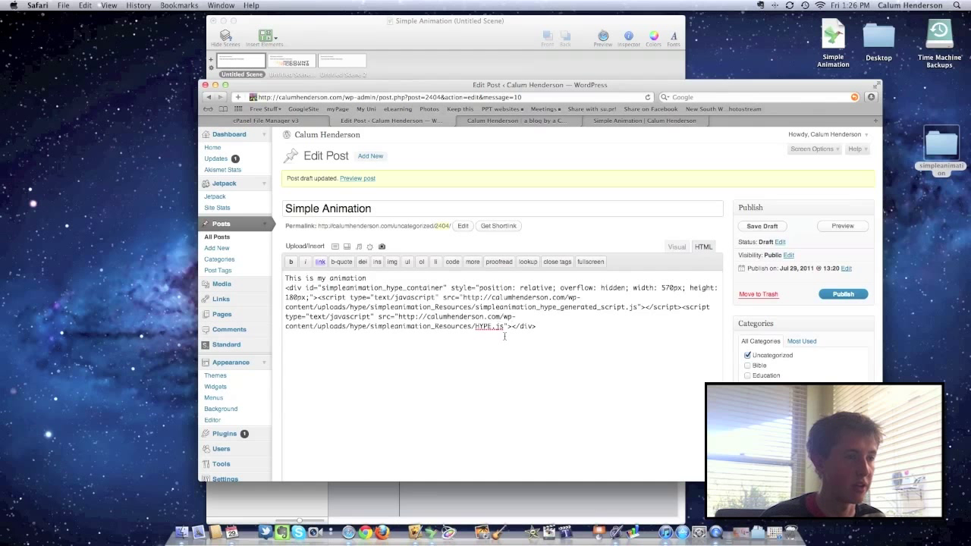
text(</script>)
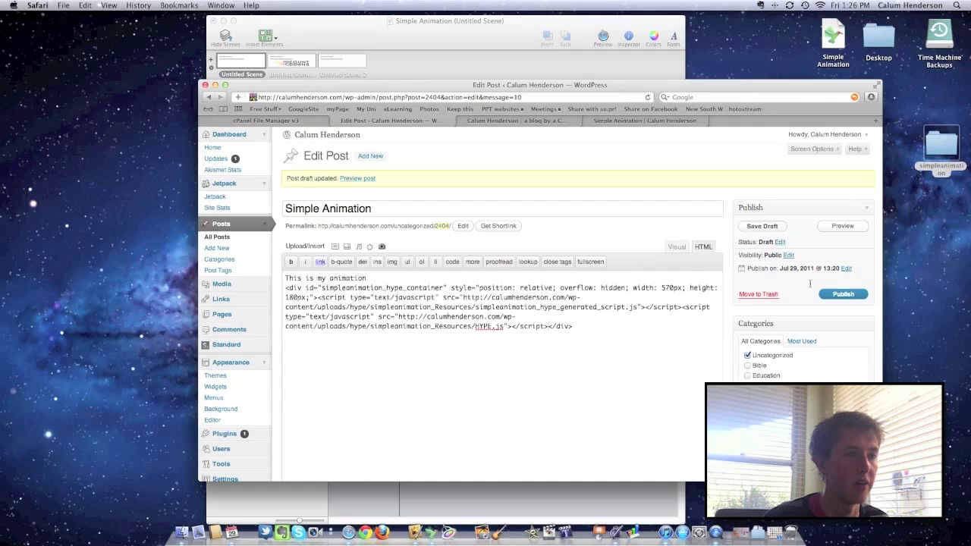
click(827, 230)
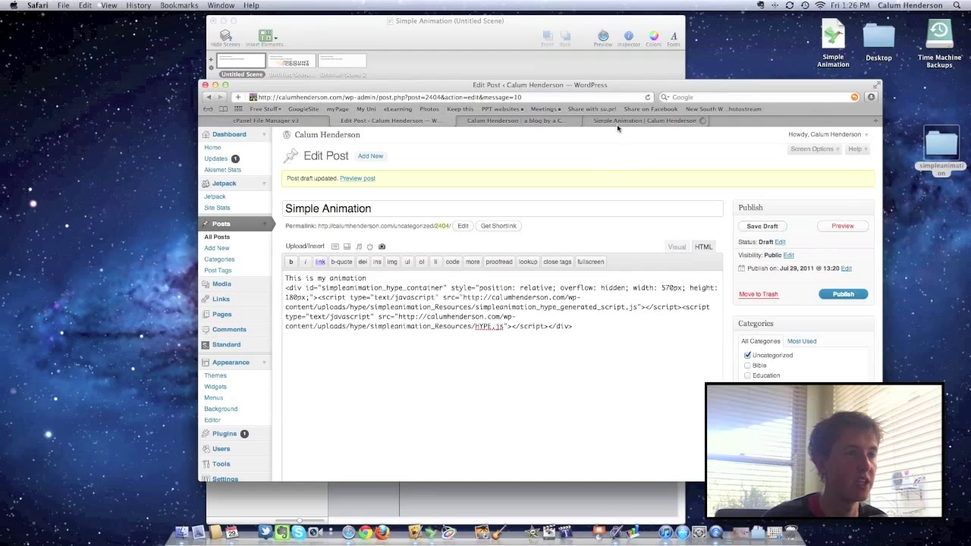
Step: Scroll the Simple Animation preview down to watch the embedded Hype countdown animation play
click(618, 121)
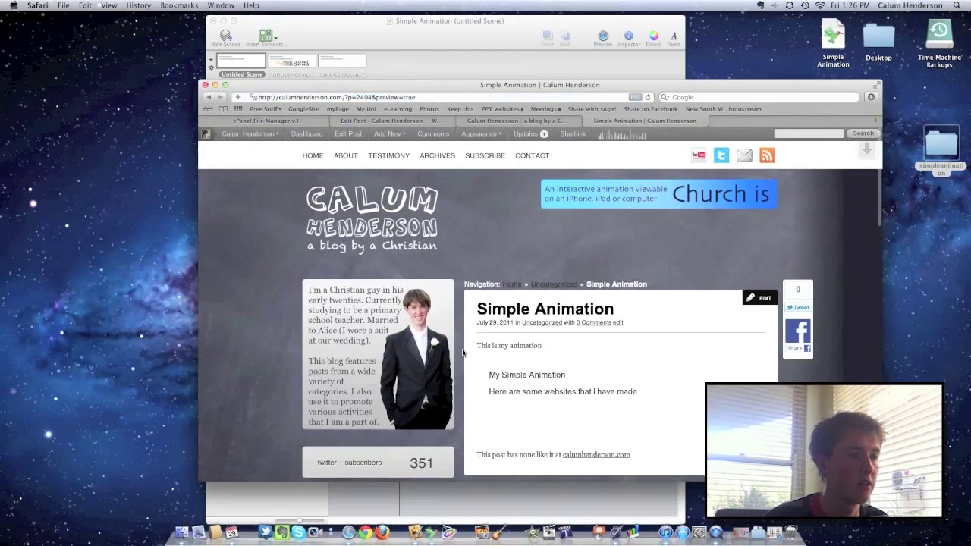
scroll(606, 388, down, 1)
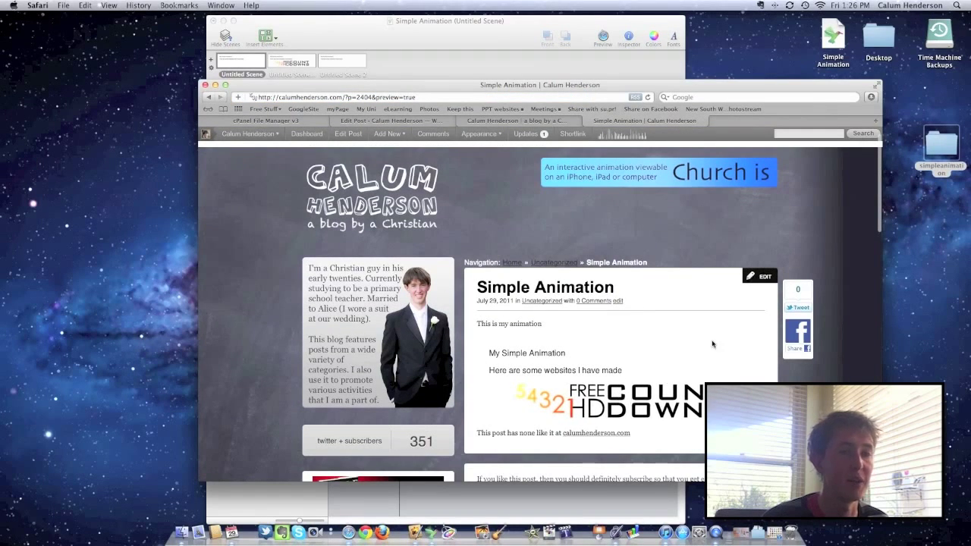